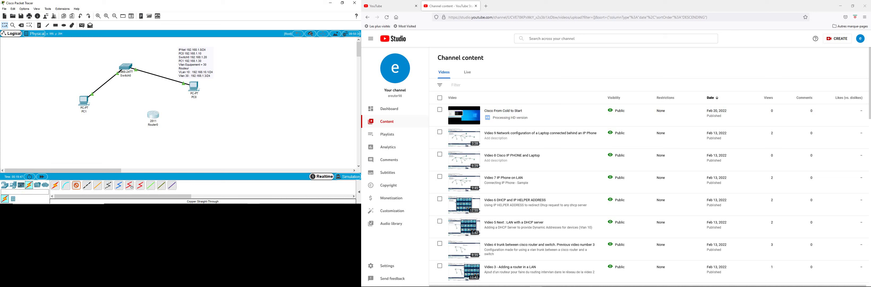
Step: Connect Router0 to the switch's FastEthernet0/23 port with a copper straight-through cable
{"action": "left_click", "coordinate": [154, 115]}
{"action": "left_click", "coordinate": [170, 131]}
{"action": "left_click", "coordinate": [127, 70]}
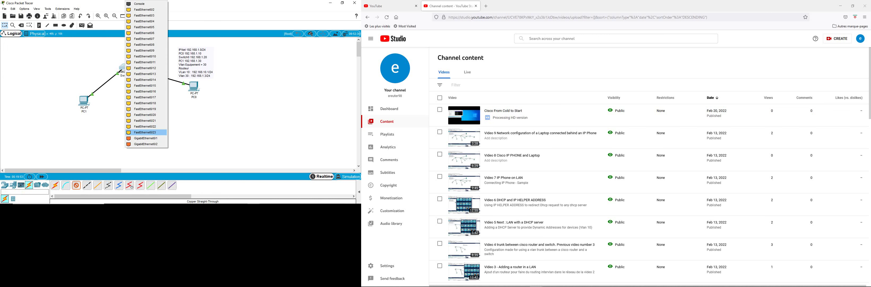
{"action": "left_click", "coordinate": [146, 132]}
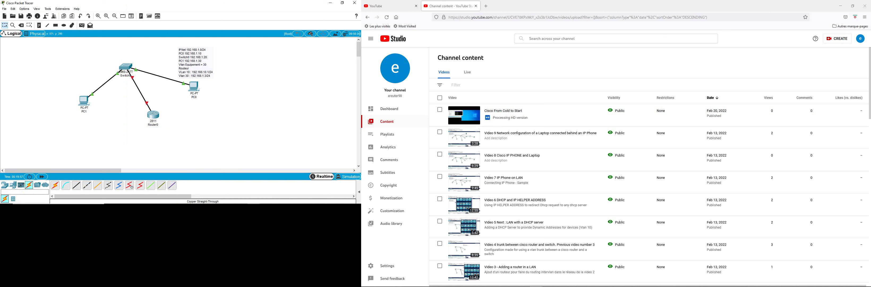
Step: Open Router0's command line, decline the initial configuration dialog and start the console session
{"action": "left_click", "coordinate": [153, 115]}
{"action": "left_click_drag", "start_coordinate": [152, 30], "coordinate": [236, 19]}
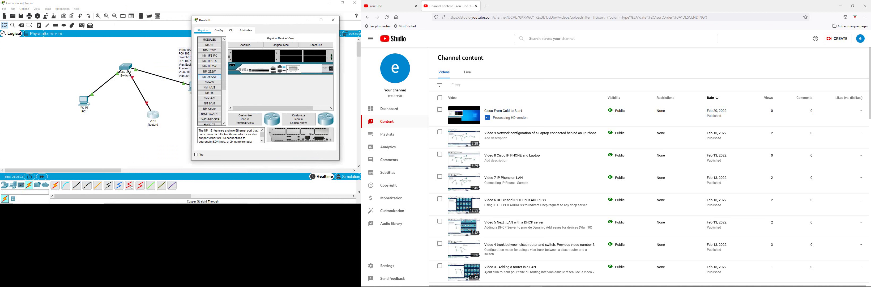
{"action": "left_click", "coordinate": [231, 30]}
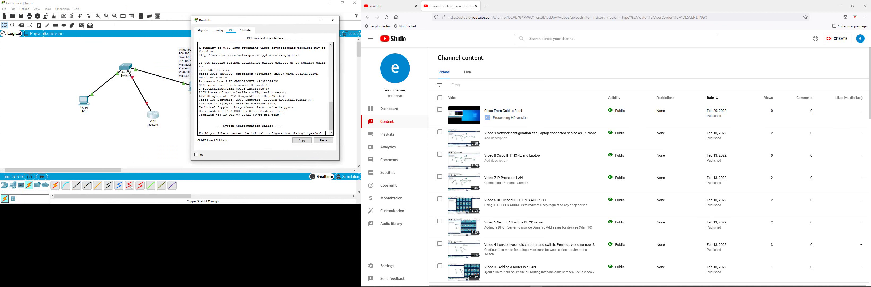
{"action": "type", "text": "no"}
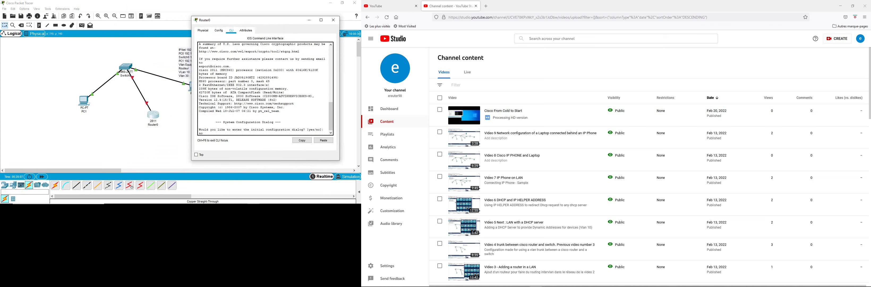
{"action": "key", "text": "Return"}
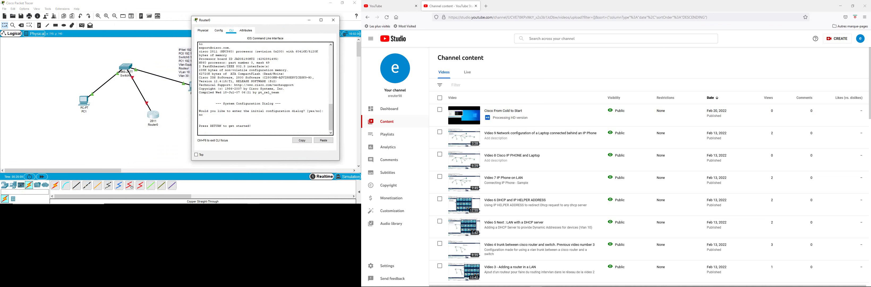
{"action": "key", "text": "Return"}
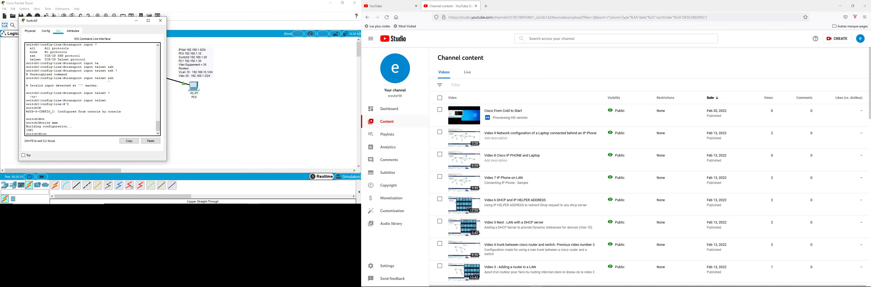
Step: In the switch's configuration mode, create VLAN 10 and name it DATA
{"action": "key", "text": "Return"}
{"action": "type", "text": "vlan 1"}
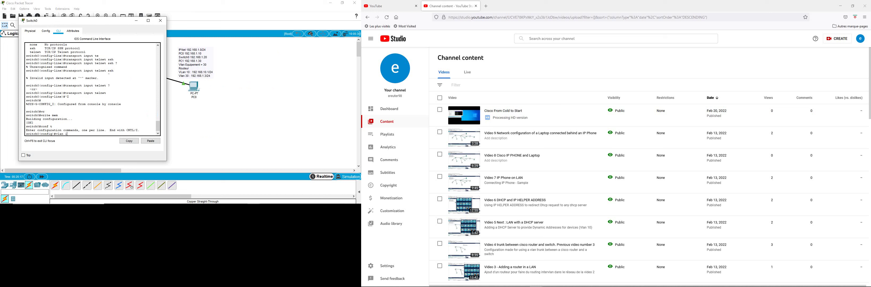
{"action": "type", "text": "0"}
{"action": "key", "text": "Return"}
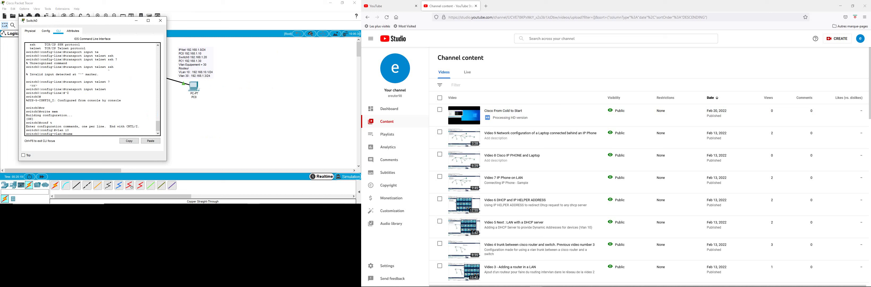
{"action": "type", "text": "name DATA"}
{"action": "key", "text": "Return"}
{"action": "type", "text": "exit"}
{"action": "key", "text": "Return"}
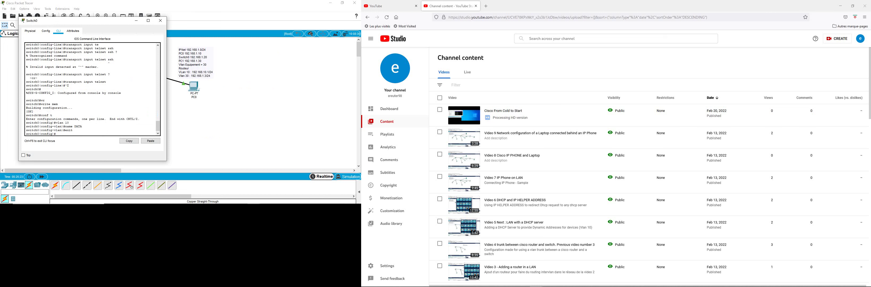
Step: Set the switch's FastEthernet 0/23 interface to trunk mode
{"action": "type", "text": "int fas"}
{"action": "key", "text": "Tab"}
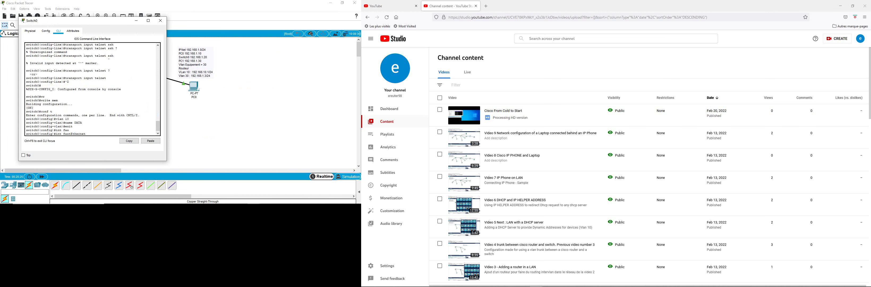
{"action": "type", "text": "0/23"}
{"action": "key", "text": "Return"}
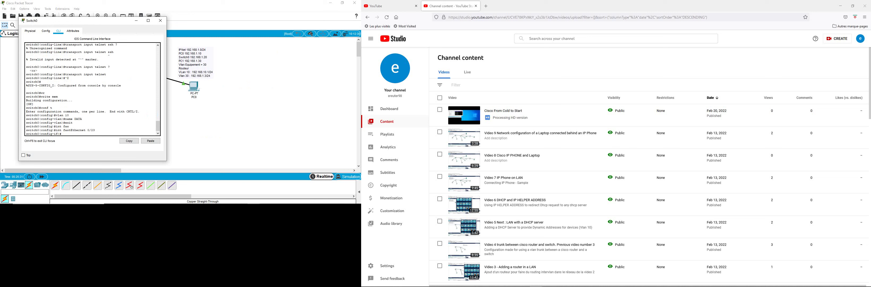
{"action": "type", "text": "sw"}
{"action": "key", "text": "Tab"}
{"action": "type", "text": "mode tr"}
{"action": "key", "text": "Tab"}
{"action": "key", "text": "Return"}
Step: Allow VLANs 10 and 30 on the FastEthernet 0/23 trunk
{"action": "type", "text": "s"}
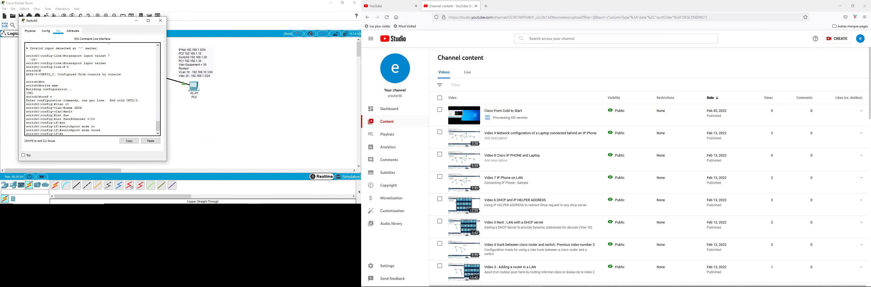
{"action": "type", "text": "w"}
{"action": "key", "text": "Tab"}
{"action": "type", "text": "tr"}
{"action": "key", "text": "Tab"}
{"action": "type", "text": "al"}
{"action": "key", "text": "Tab"}
{"action": "type", "text": "vl"}
{"action": "key", "text": "Tab"}
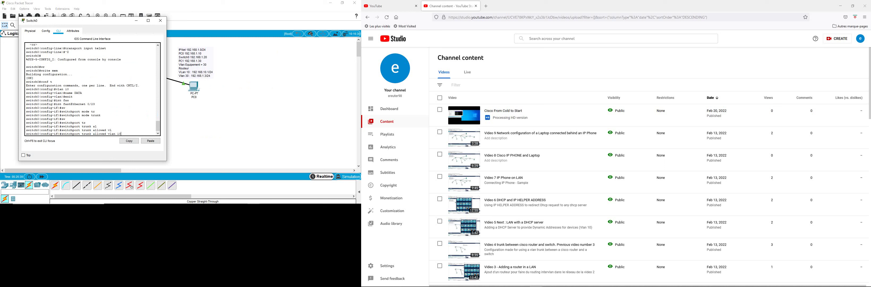
{"action": "type", "text": "10,30"}
{"action": "key", "text": "Return"}
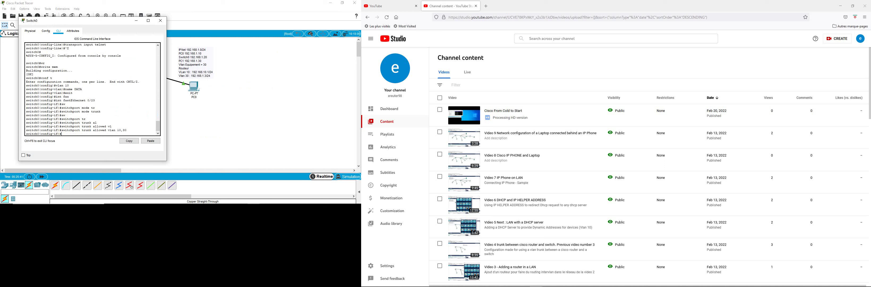
Step: Leave the switch's configuration mode and save its configuration to memory with wr mem
{"action": "type", "text": "exit"}
{"action": "key", "text": "Return"}
{"action": "type", "text": "exit"}
{"action": "key", "text": "Return"}
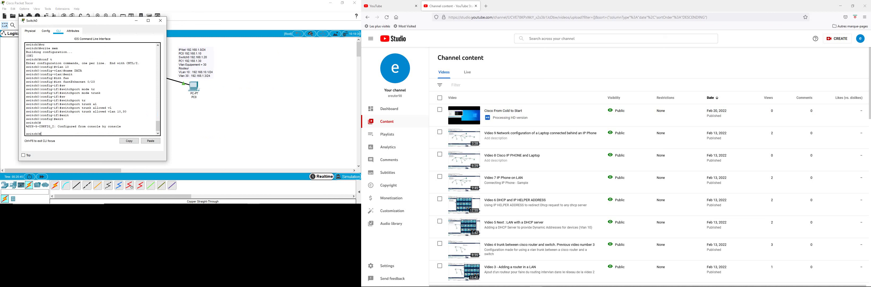
{"action": "type", "text": "wr mem"}
{"action": "key", "text": "Return"}
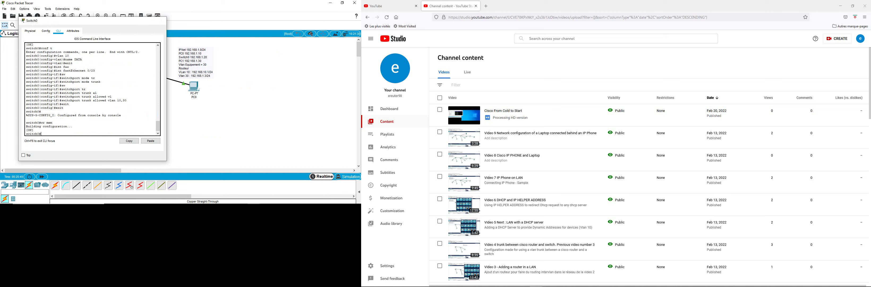
Step: Close the switch's window and bring up Router0's command line, placed clear of PC0
{"action": "left_click", "coordinate": [161, 20]}
{"action": "left_click", "coordinate": [153, 116]}
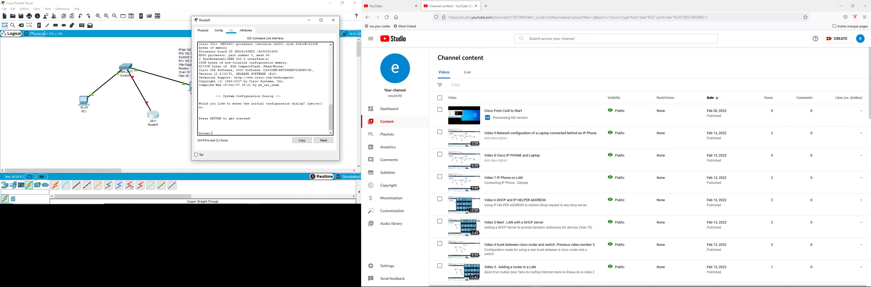
{"action": "left_click_drag", "start_coordinate": [237, 20], "coordinate": [61, 19]}
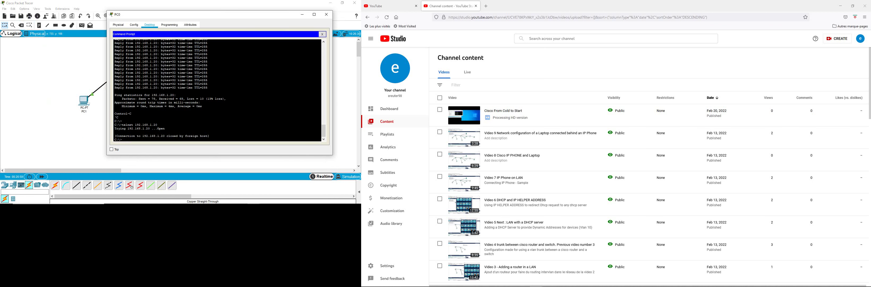
Step: Start a continuous ping from PC0's command prompt to 192.168.1.3
{"action": "key", "text": "Up"}
{"action": "key", "text": "Up"}
{"action": "left_click_drag", "start_coordinate": [281, 18], "coordinate": [284, 96]}
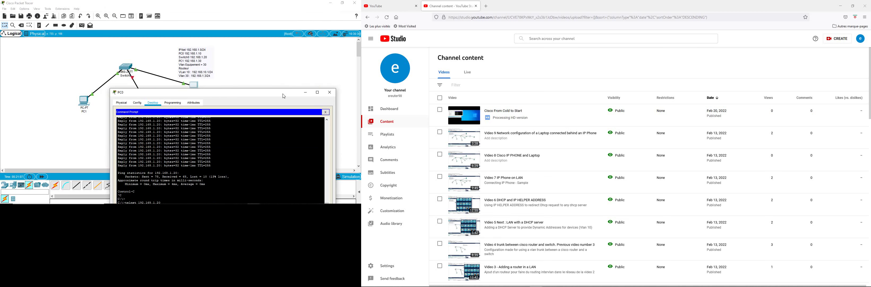
{"action": "left_click_drag", "start_coordinate": [284, 96], "coordinate": [312, 11]}
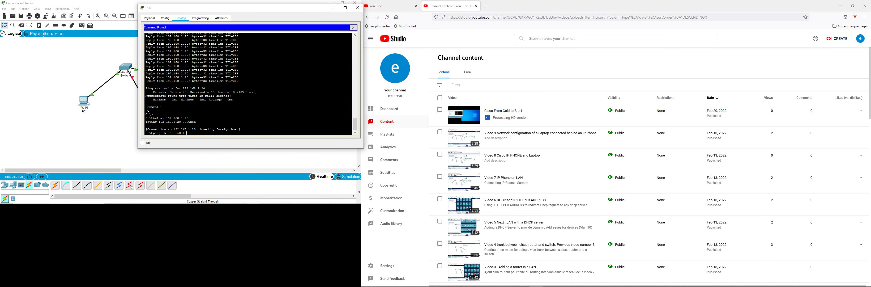
{"action": "type", "text": "3"}
{"action": "key", "text": "Return"}
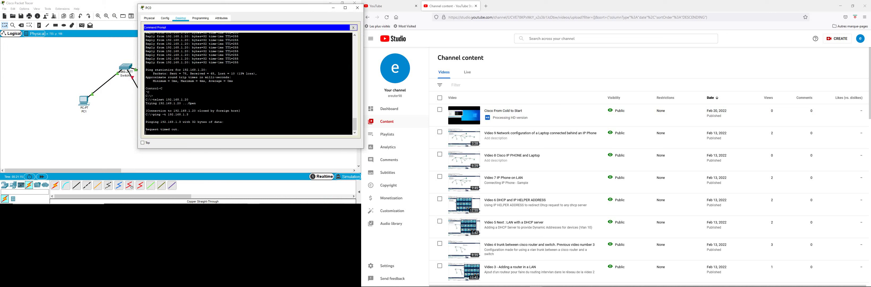
Step: Arrange PC0's command prompt and Router0's command line side by side so both are in view
{"action": "left_click_drag", "start_coordinate": [138, 85], "coordinate": [187, 84]}
{"action": "key", "text": "alt+Tab"}
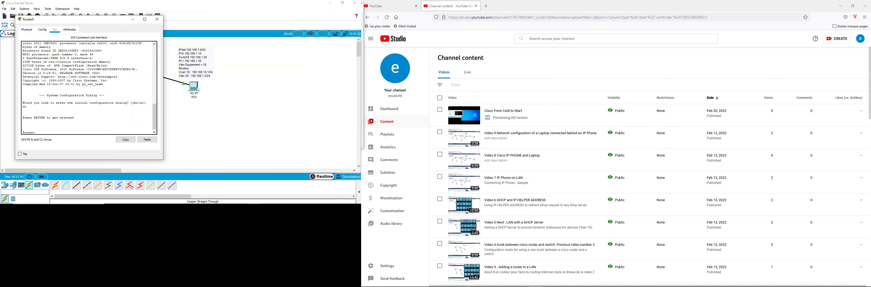
{"action": "mouse_move", "coordinate": [254, 199]}
{"action": "left_click", "coordinate": [264, 175]}
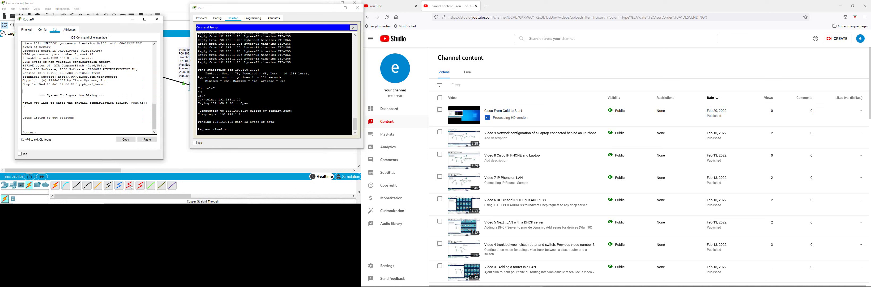
Step: Enter privileged and global configuration mode on the router and set its hostname to router0
{"action": "key", "text": "Return"}
{"action": "type", "text": "ena"}
{"action": "key", "text": "Return"}
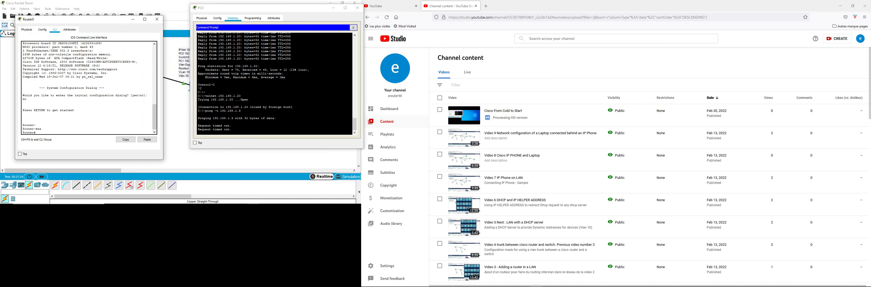
{"action": "type", "text": "confi"}
{"action": "key", "text": "Tab"}
{"action": "type", "text": "ter"}
{"action": "key", "text": "Tab"}
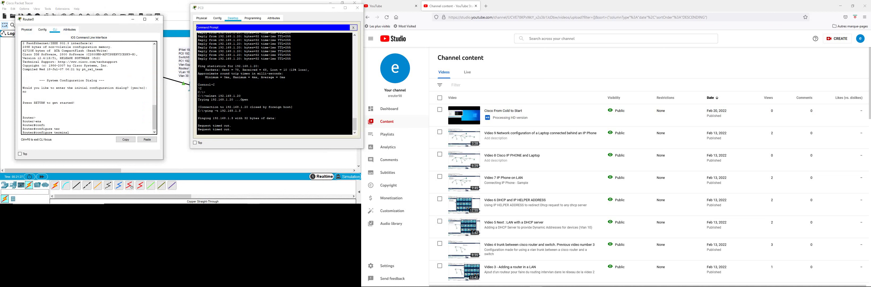
{"action": "key", "text": "Return"}
{"action": "type", "text": "hostn"}
{"action": "key", "text": "Tab"}
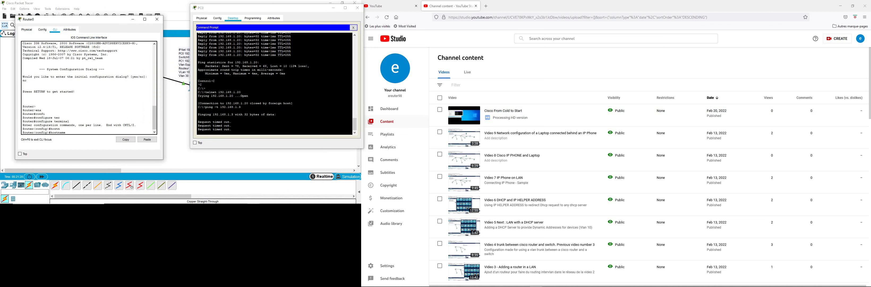
{"action": "type", "text": "router0"}
{"action": "key", "text": "Return"}
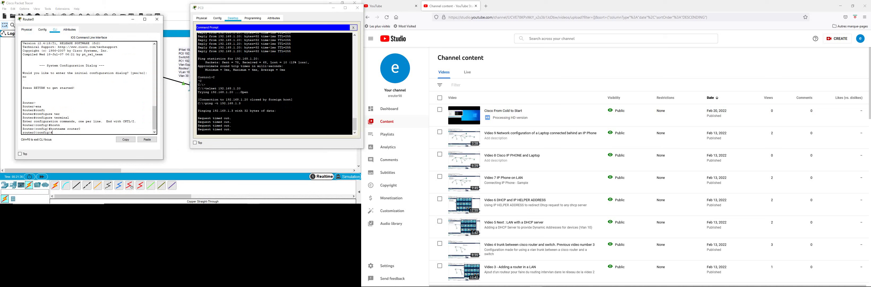
Step: Leave the router's configuration mode and try to show the interface status
{"action": "type", "text": "exit"}
{"action": "key", "text": "Return"}
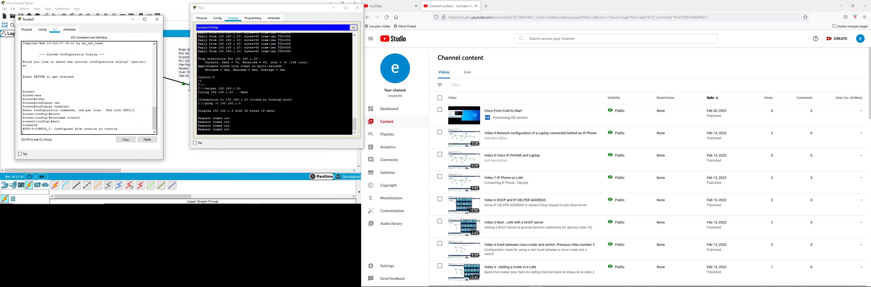
{"action": "type", "text": "sh inter statu"}
{"action": "key", "text": "Return"}
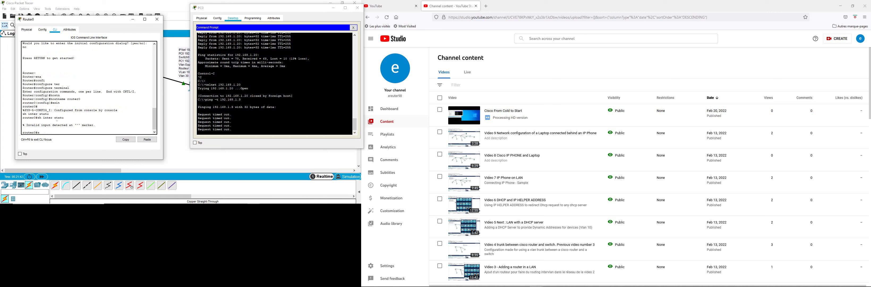
Step: Check the options of show interfaces, then page through the details of all router interfaces
{"action": "type", "text": "sh inter"}
{"action": "key", "text": "Tab"}
{"action": "type", "text": "?"}
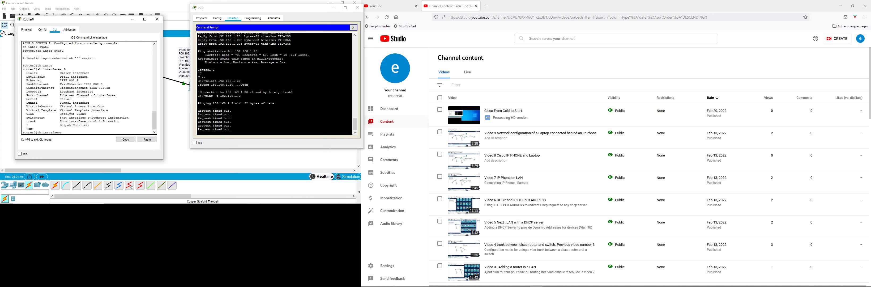
{"action": "key", "text": "Return"}
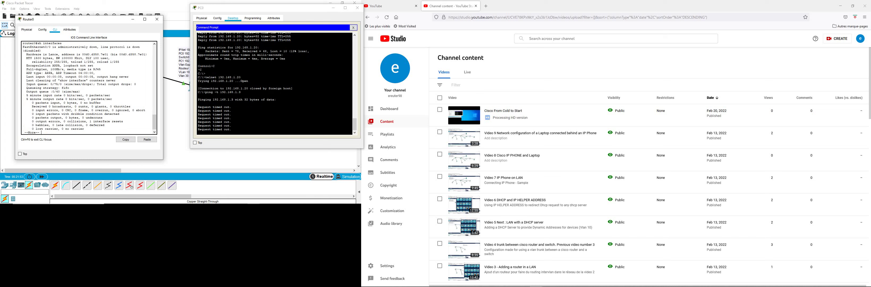
{"action": "key", "text": "space"}
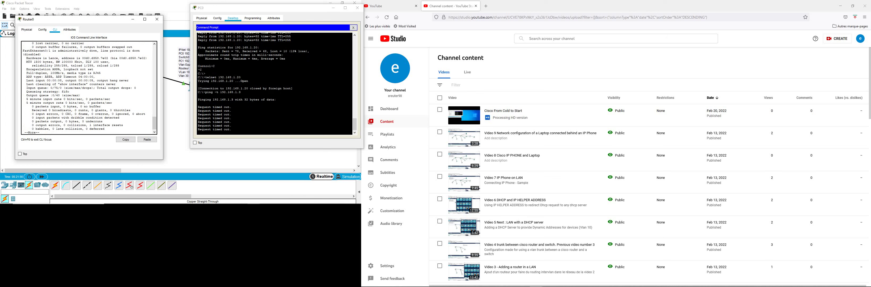
{"action": "key", "text": "space"}
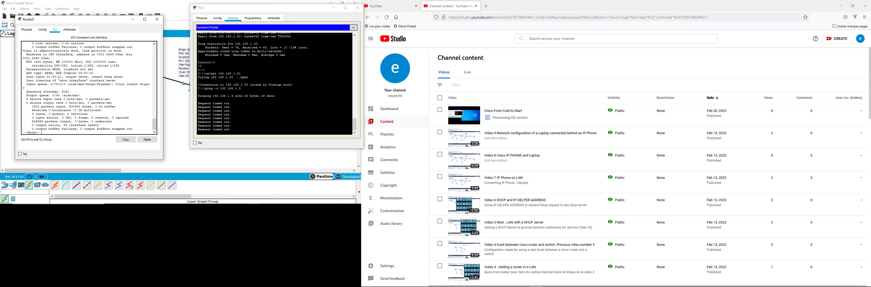
{"action": "key", "text": "space"}
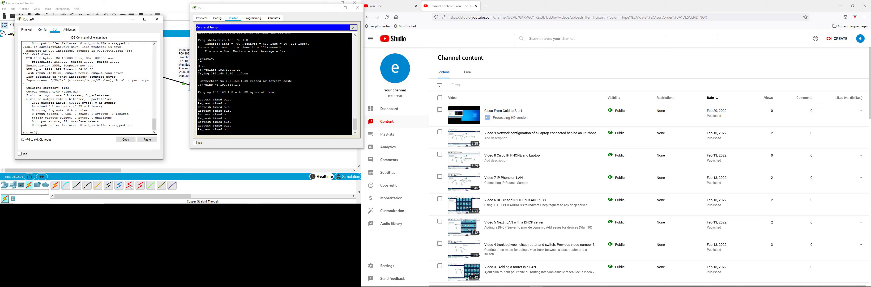
Step: Enter global configuration mode on the router, enable interface FastEthernet0/0 with no shutdown, and leave its interface configuration
{"action": "type", "text": "conf t"}
{"action": "key", "text": "Return"}
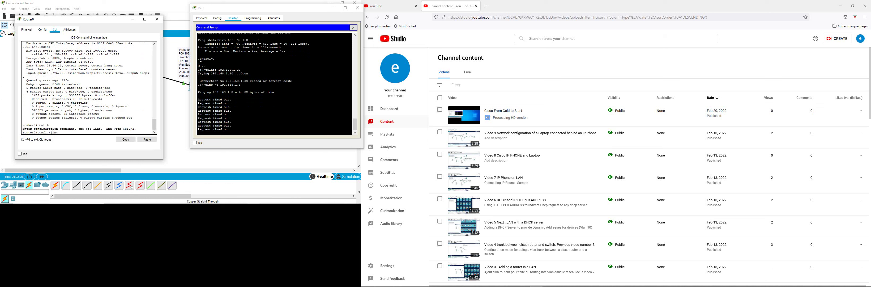
{"action": "type", "text": "int fa0/0"}
{"action": "key", "text": "Return"}
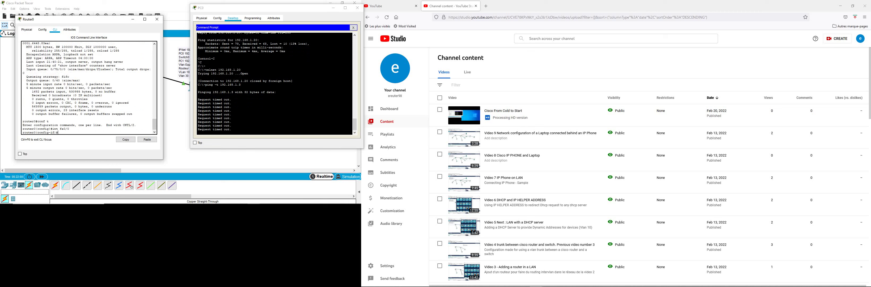
{"action": "type", "text": "no shu"}
{"action": "key", "text": "Tab"}
{"action": "key", "text": "Return"}
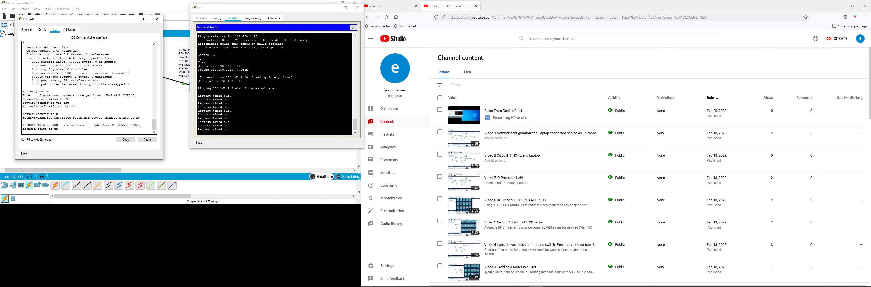
{"action": "key", "text": "Return"}
{"action": "type", "text": "exit"}
{"action": "key", "text": "Return"}
Step: Enable the router's interface FastEthernet0/1 with no shutdown and return to privileged mode
{"action": "type", "text": "int fas"}
{"action": "key", "text": "Tab"}
{"action": "type", "text": "0/1"}
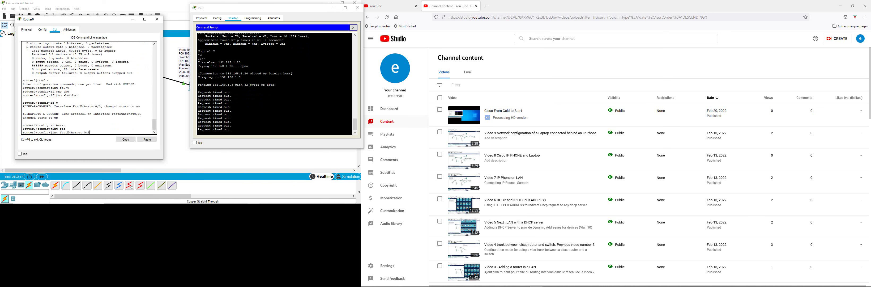
{"action": "key", "text": "Return"}
{"action": "type", "text": "no shu"}
{"action": "key", "text": "Tab"}
{"action": "key", "text": "Return"}
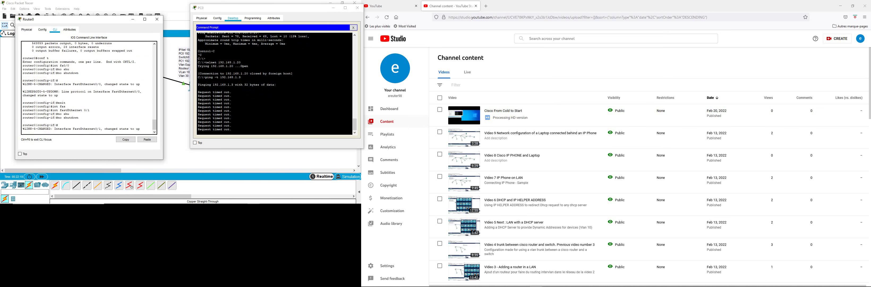
{"action": "key", "text": "Return"}
{"action": "key", "text": "ctrl+z"}
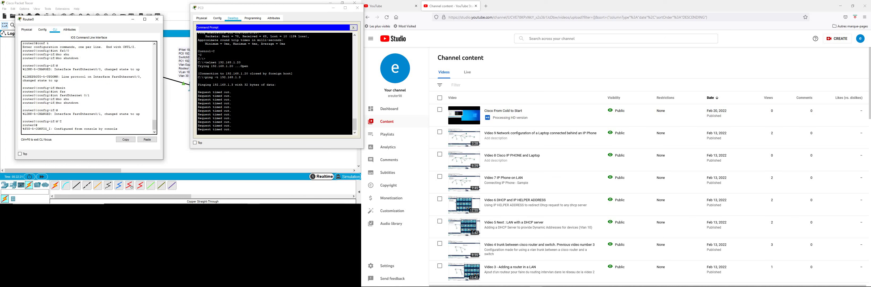
Step: Show the router's interfaces and check the status of FastEthernet0/0 and FastEthernet0/1
{"action": "type", "text": "sho"}
{"action": "key", "text": "Tab"}
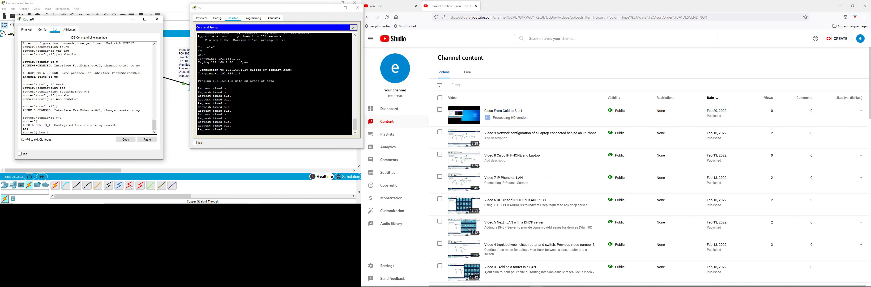
{"action": "type", "text": "inter"}
{"action": "key", "text": "Tab"}
{"action": "key", "text": "Return"}
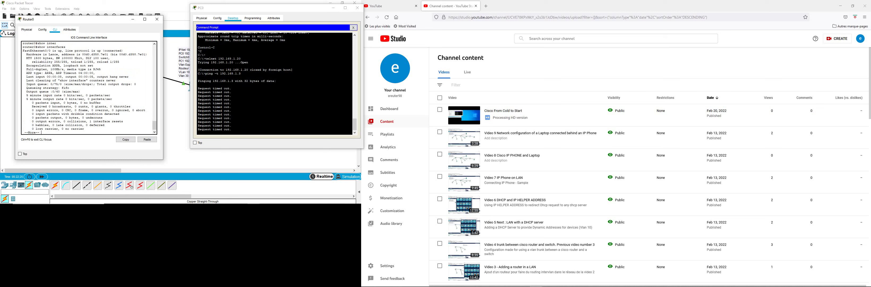
{"action": "key", "text": "space"}
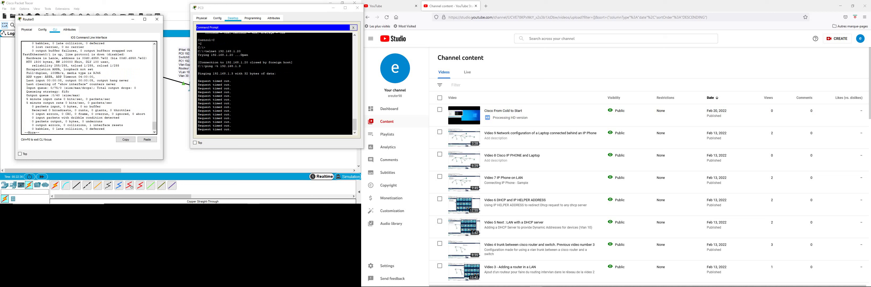
{"action": "type", "text": "q"}
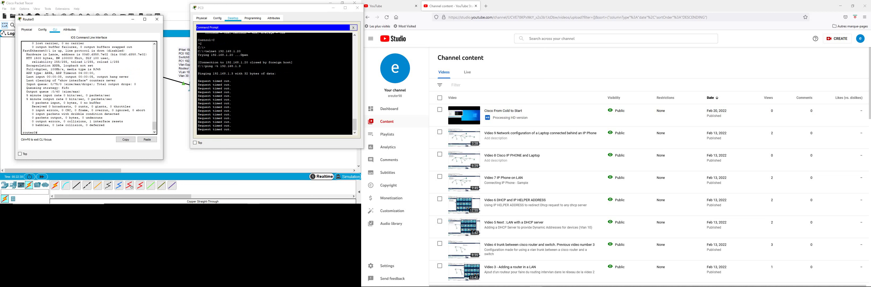
Step: Enter global configuration mode and create subinterface FastEthernet0/0.10 on the router
{"action": "type", "text": "conf t"}
{"action": "key", "text": "Return"}
{"action": "type", "text": "inter"}
{"action": "key", "text": "Tab"}
{"action": "type", "text": "fas"}
{"action": "key", "text": "Tab"}
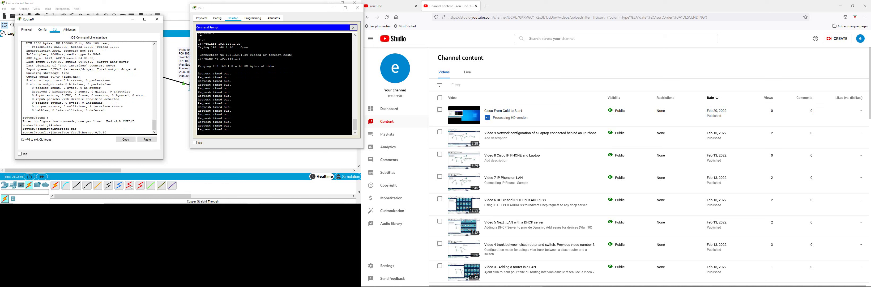
{"action": "key", "text": "Return"}
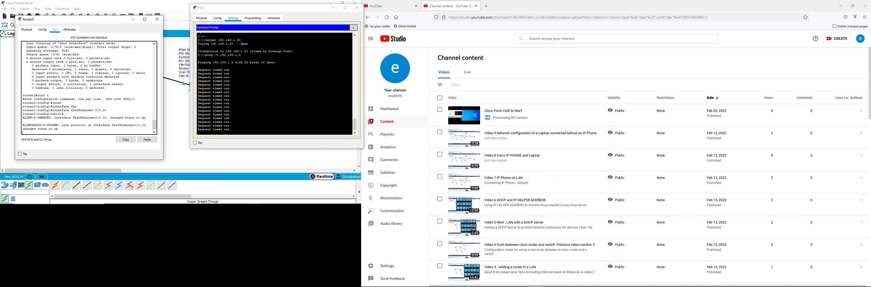
{"action": "key", "text": "Return"}
Step: Set dot1Q encapsulation with VLAN 10 on subinterface FastEthernet0/0.10
{"action": "type", "text": "encapsulation d"}
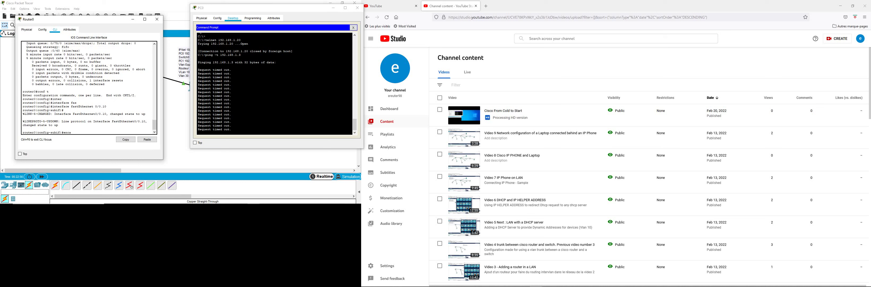
{"action": "key", "text": "Tab"}
{"action": "type", "text": "do"}
{"action": "key", "text": "Tab"}
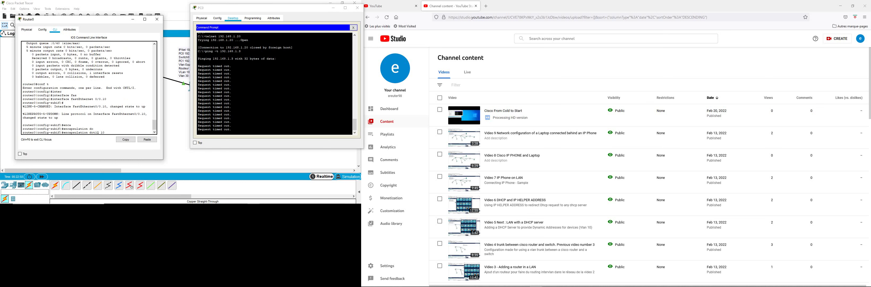
{"action": "type", "text": "10"}
{"action": "key", "text": "Return"}
Step: Assign IP address 192.168.10.1 with mask 255.255.255.0 to the VLAN 10 subinterface, uncovering the addressing notes, and exit the subinterface
{"action": "type", "text": "ip add"}
{"action": "key", "text": "Tab"}
{"action": "type", "text": "192.168"}
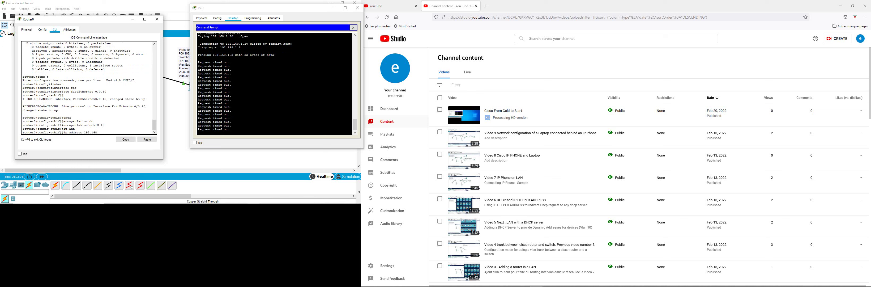
{"action": "left_click_drag", "start_coordinate": [270, 7], "coordinate": [295, 17]}
{"action": "left_click", "coordinate": [77, 88]}
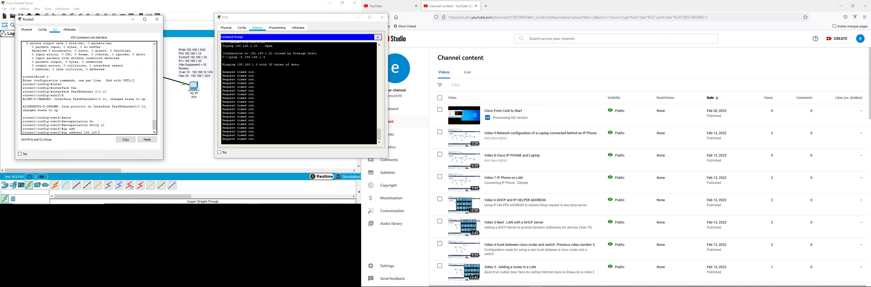
{"action": "type", "text": "10.1 255.255.255"}
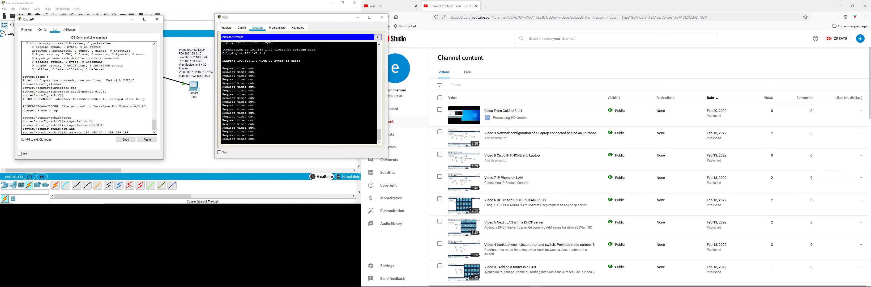
{"action": "type", "text": ".0"}
{"action": "key", "text": "Return"}
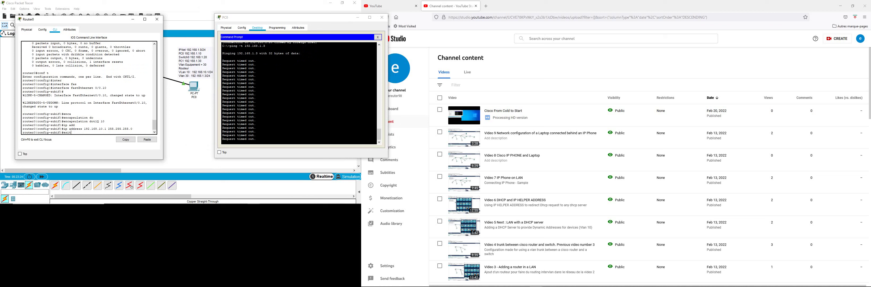
{"action": "key", "text": "Return"}
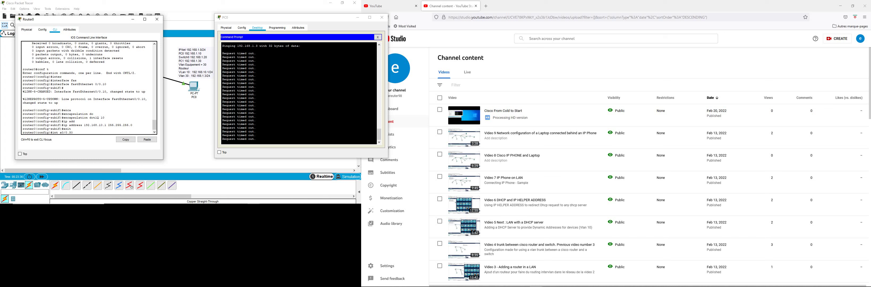
Step: Create subinterface fa0/0.30 on the router, correcting the mistyped interface name
{"action": "key", "text": "Return"}
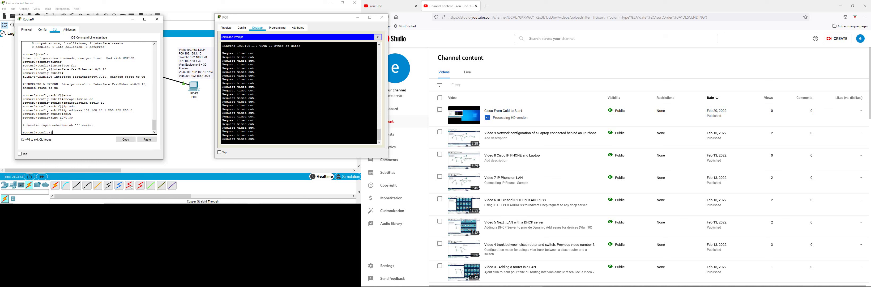
{"action": "key", "text": "Up"}
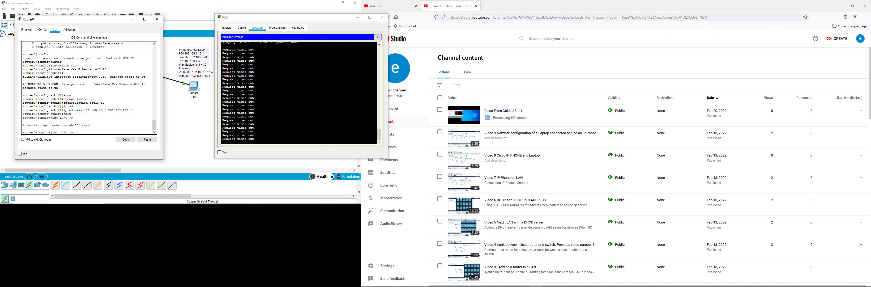
{"action": "type", "text": "f"}
{"action": "key", "text": "Return"}
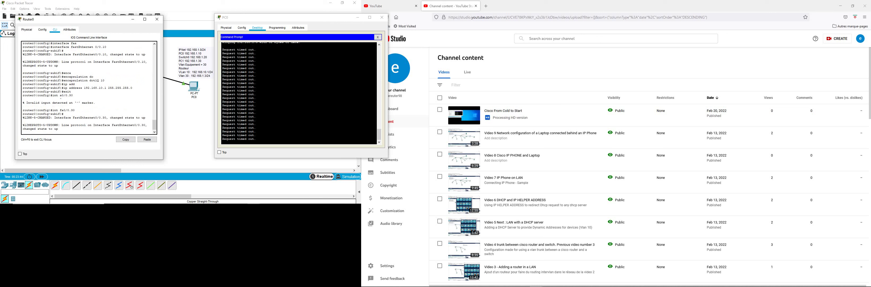
{"action": "key", "text": "Return"}
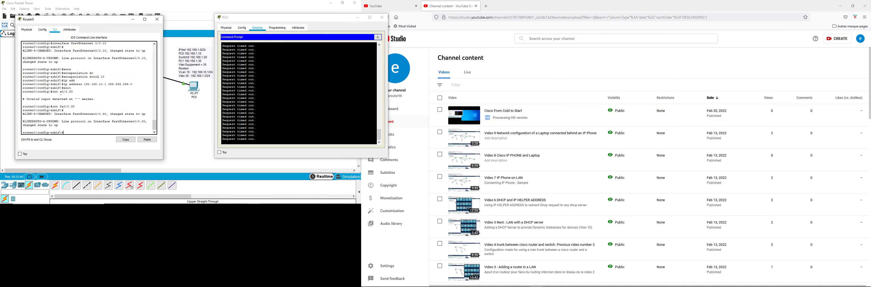
Step: Set dot1Q encapsulation with VLAN 30 on the router's new subinterface
{"action": "type", "text": "enca"}
{"action": "key", "text": "Tab"}
{"action": "type", "text": "do"}
{"action": "key", "text": "Tab"}
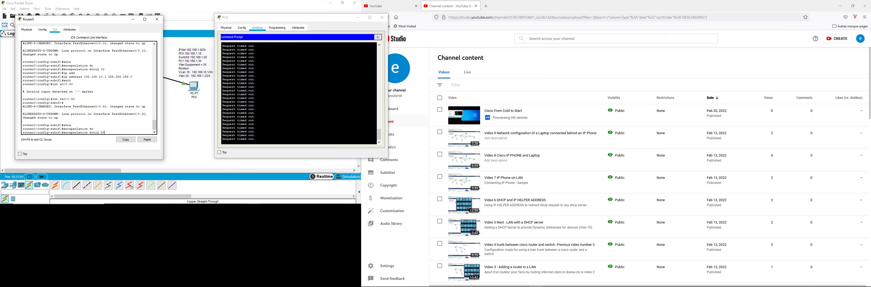
{"action": "type", "text": "30"}
{"action": "key", "text": "Return"}
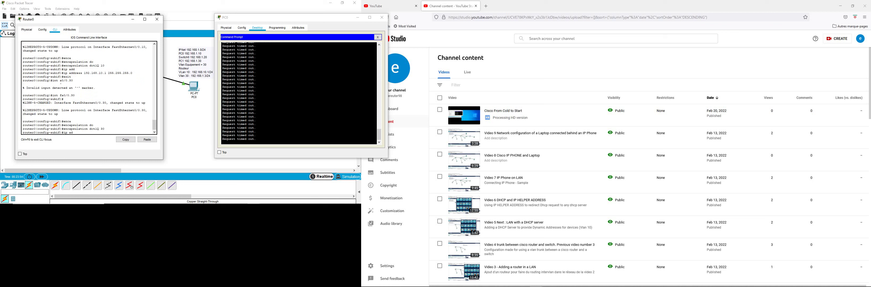
Step: Give the VLAN 30 subinterface IP address 192.168.1.3 with mask 255.255.255.0 and the description "reseau USER"
{"action": "type", "text": "ip ad"}
{"action": "key", "text": "Tab"}
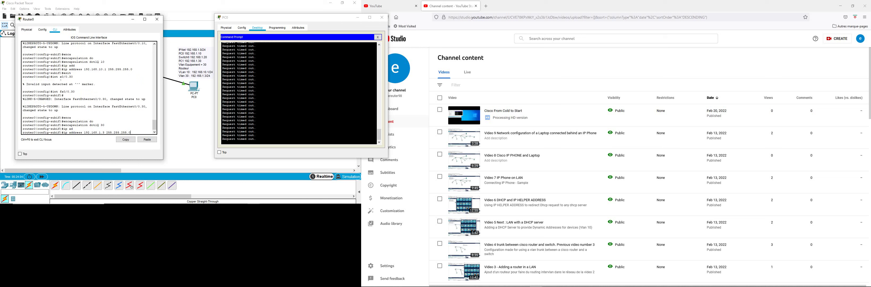
{"action": "key", "text": "Return"}
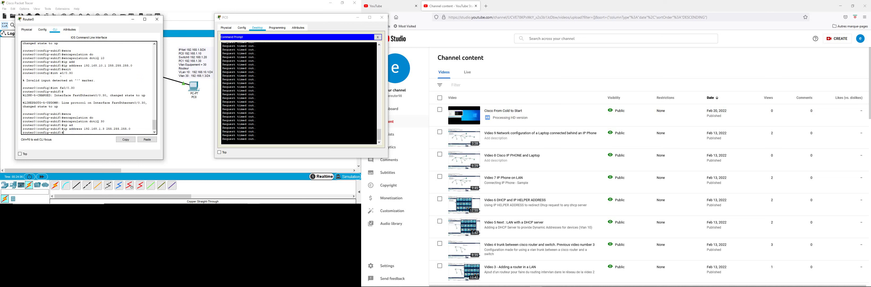
{"action": "type", "text": "desc"}
{"action": "key", "text": "Tab"}
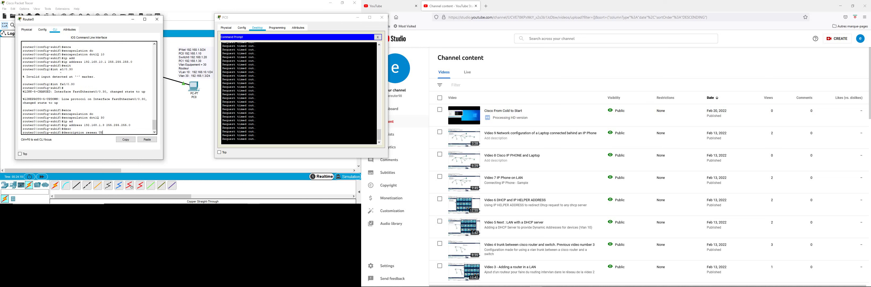
{"action": "key", "text": "Return"}
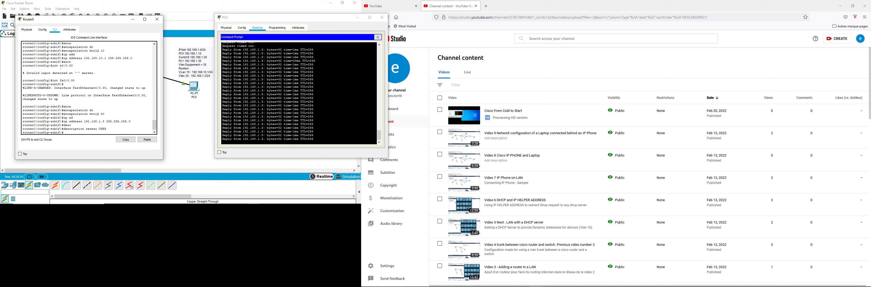
Step: Stop PC0's running ping and start a continuous ping to 192.168.10.1
{"action": "key", "text": "ctrl+c"}
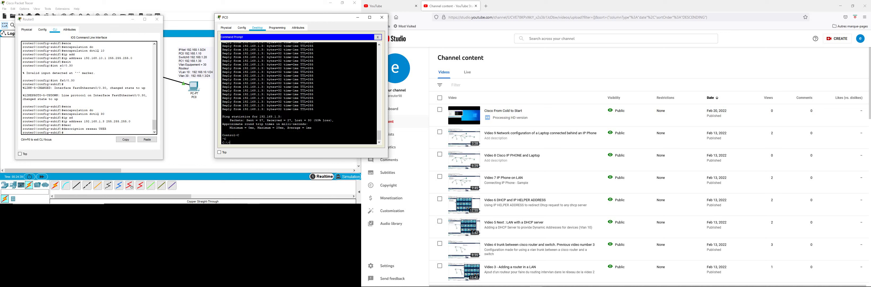
{"action": "key", "text": "Up"}
{"action": "type", "text": "1"}
{"action": "key", "text": "Return"}
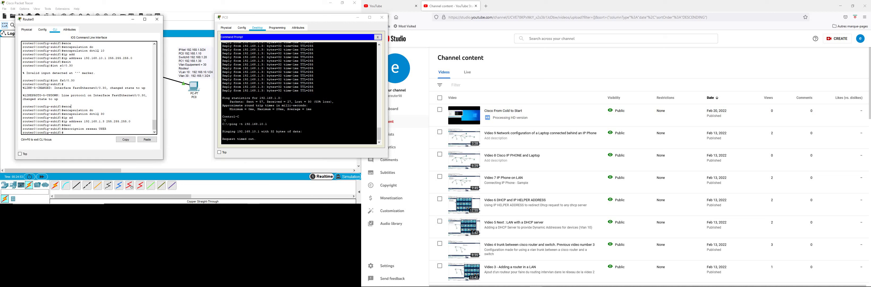
Step: Exit the router's subinterface and global configuration modes and close the router window
{"action": "type", "text": "xit"}
{"action": "key", "text": "Return"}
{"action": "type", "text": "exi"}
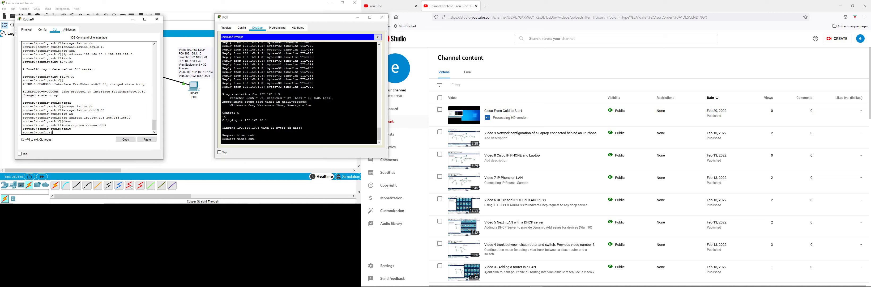
{"action": "type", "text": "t"}
{"action": "key", "text": "Return"}
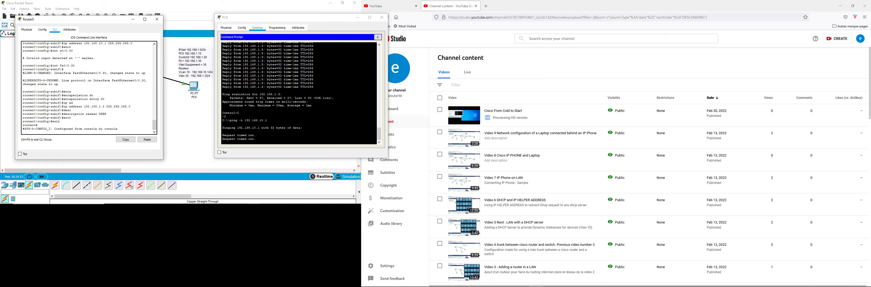
{"action": "left_click", "coordinate": [157, 19]}
Step: Set PC0's default gateway to 192.168.1.3 and return to its command prompt to check the ping
{"action": "left_click", "coordinate": [241, 28]}
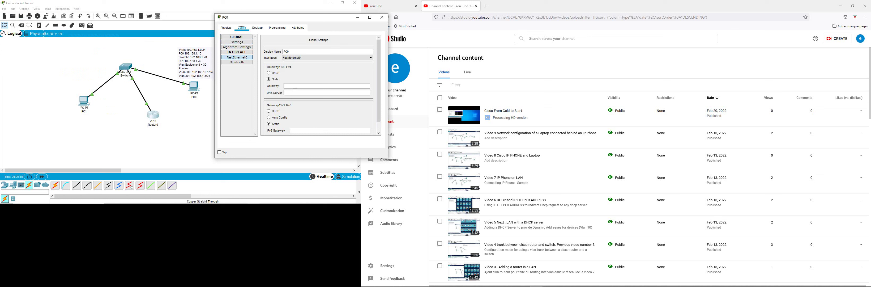
{"action": "left_click", "coordinate": [296, 87]}
{"action": "type", "text": "192.168.1.3"}
{"action": "left_click", "coordinate": [257, 28]}
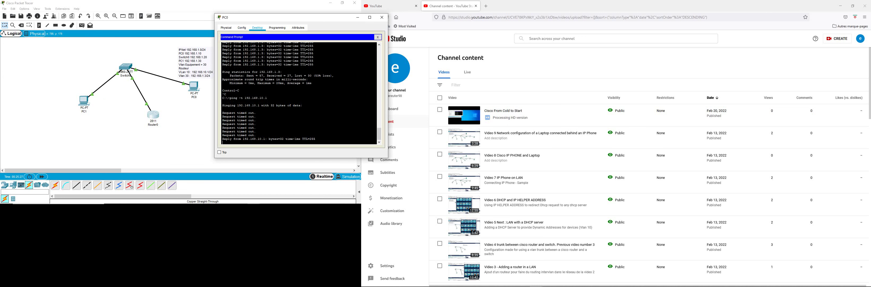